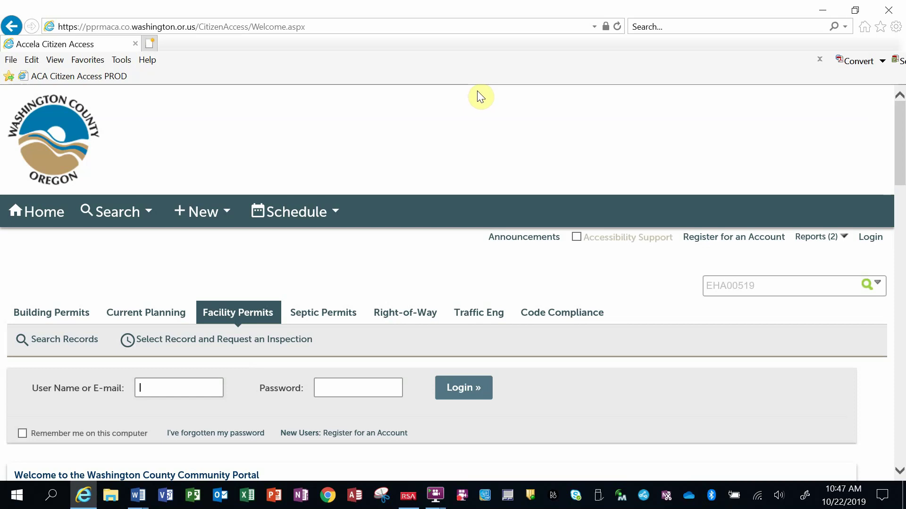
# Search for Environmental Health Permit record EHA00519
pyautogui.click(767, 287)
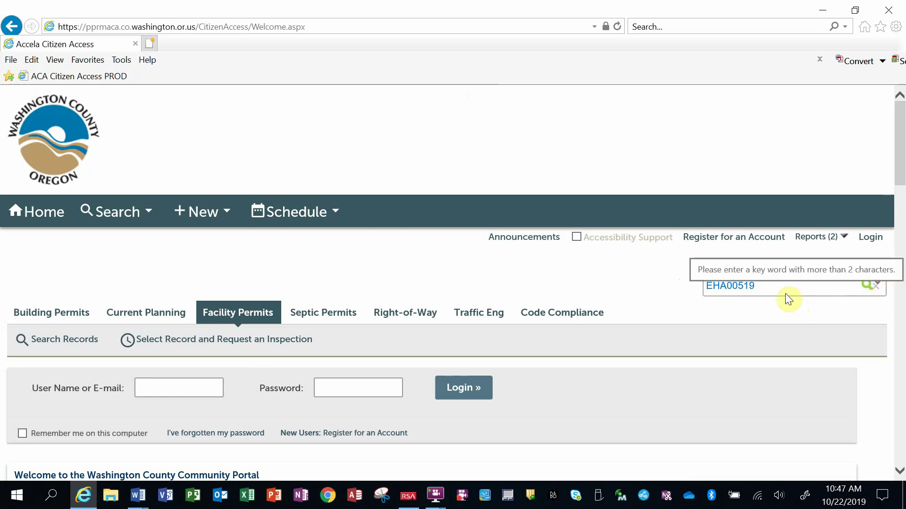
pyautogui.click(764, 285)
pyautogui.press('Return')
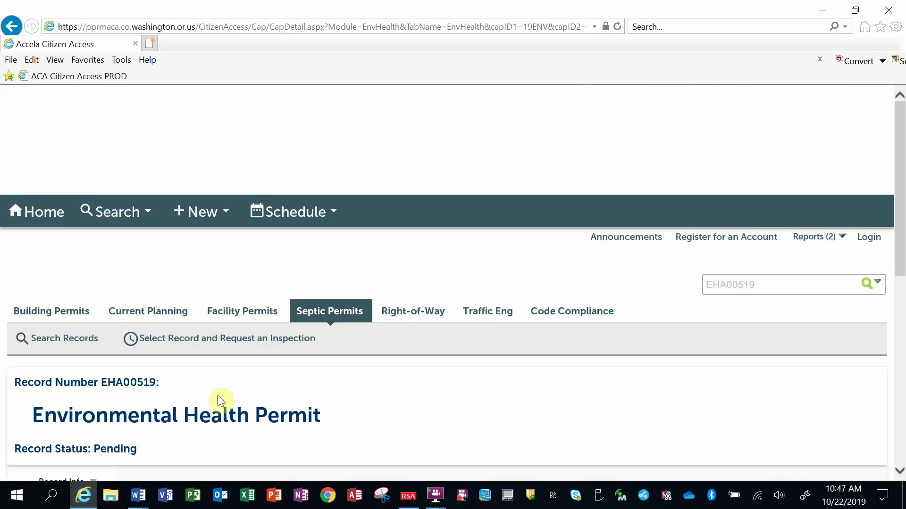
# Expand More Details and Parcel Information on the EHA00519 page, then collapse More Details
pyautogui.scroll(-3, 198, 396)
pyautogui.scroll(-3, 217, 359)
pyautogui.scroll(-2, 222, 311)
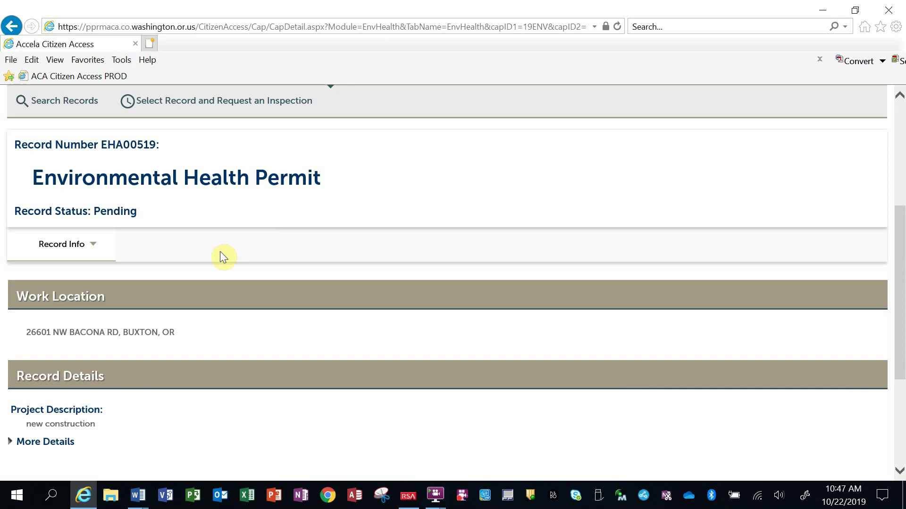
pyautogui.scroll(-2, 218, 274)
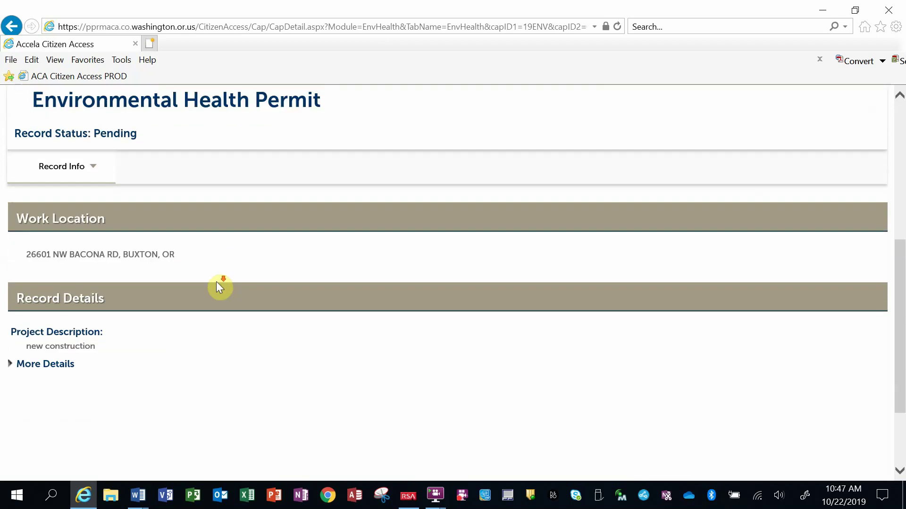
pyautogui.click(9, 363)
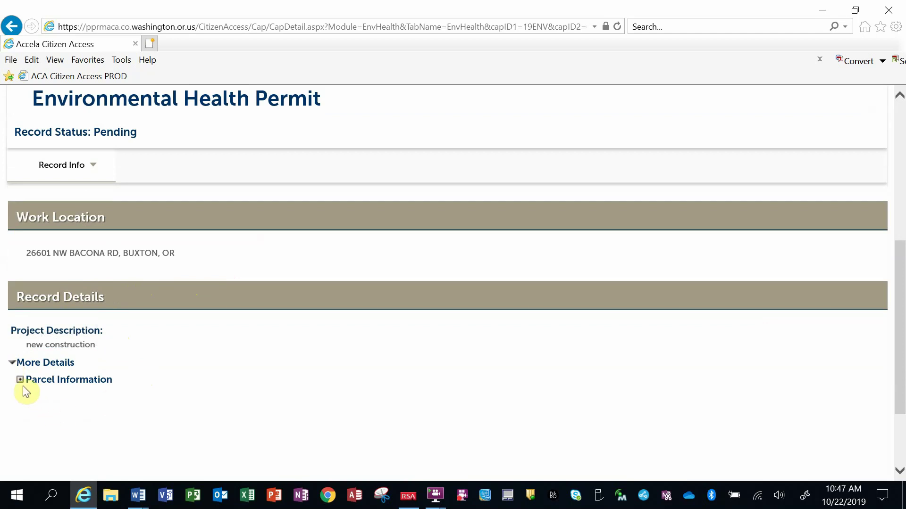
pyautogui.click(20, 379)
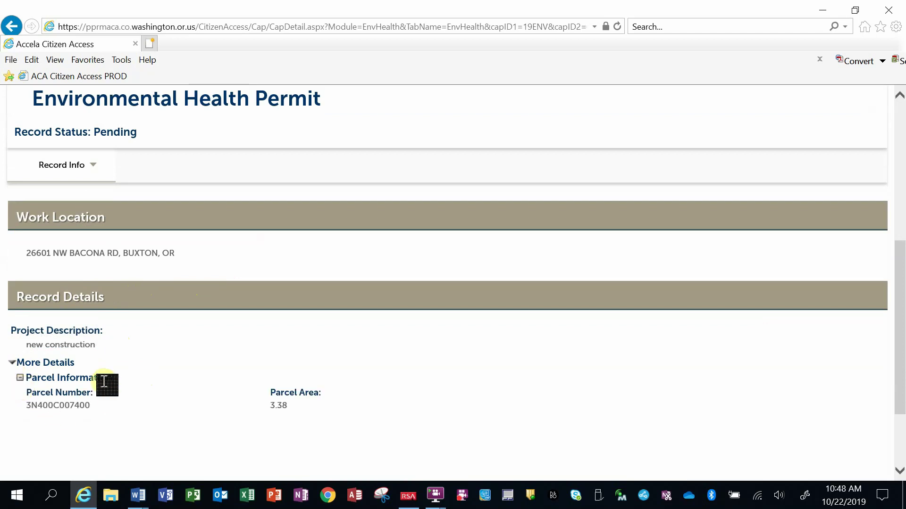
pyautogui.click(12, 363)
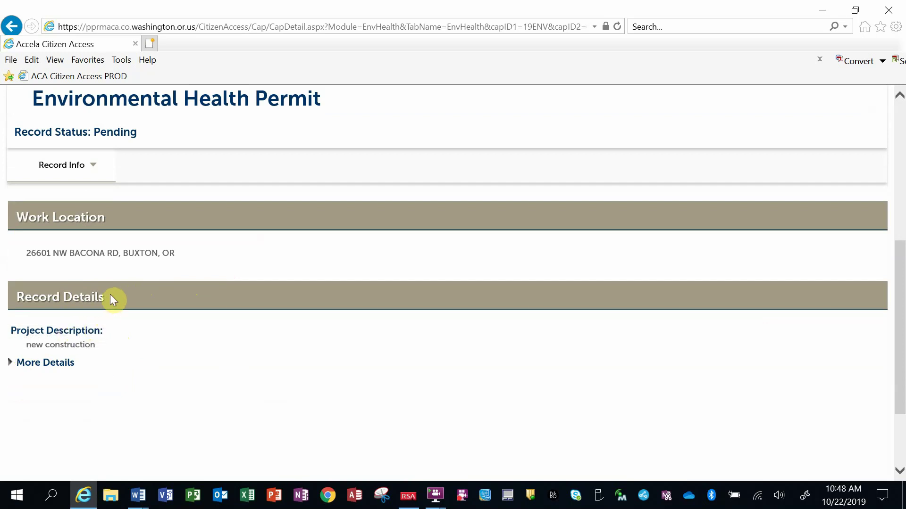
pyautogui.scroll(3, 106, 298)
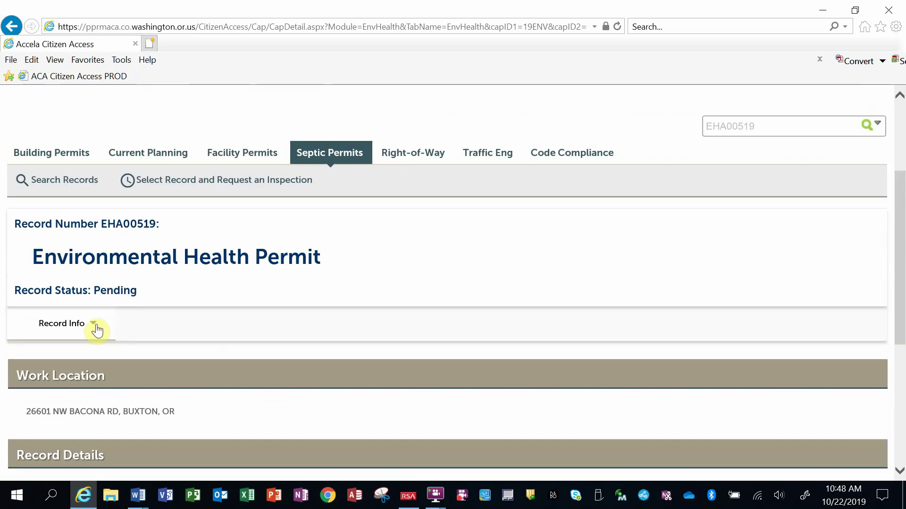
pyautogui.click(93, 325)
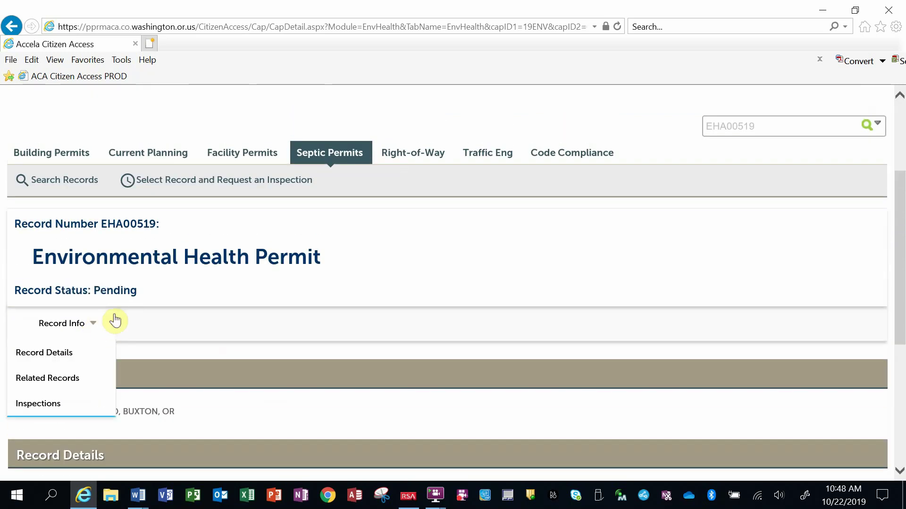
pyautogui.click(62, 378)
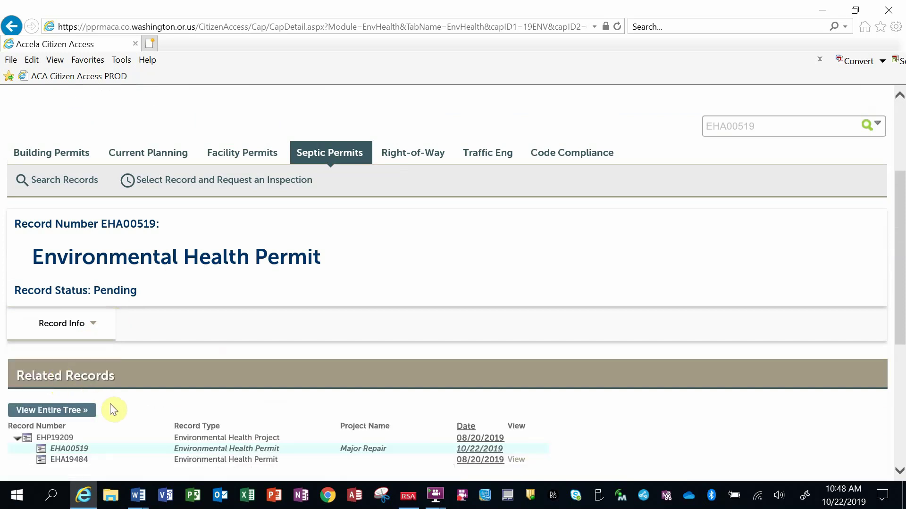
pyautogui.scroll(-2, 114, 403)
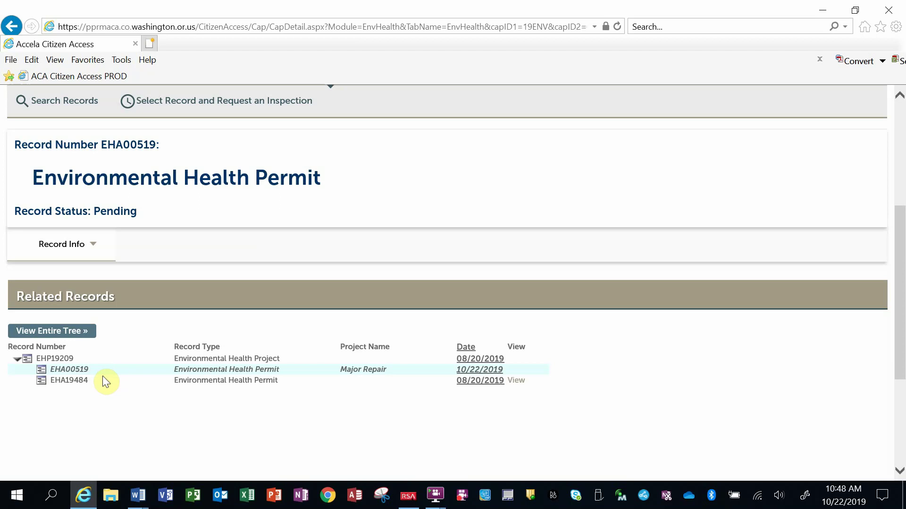
pyautogui.scroll(2, 103, 375)
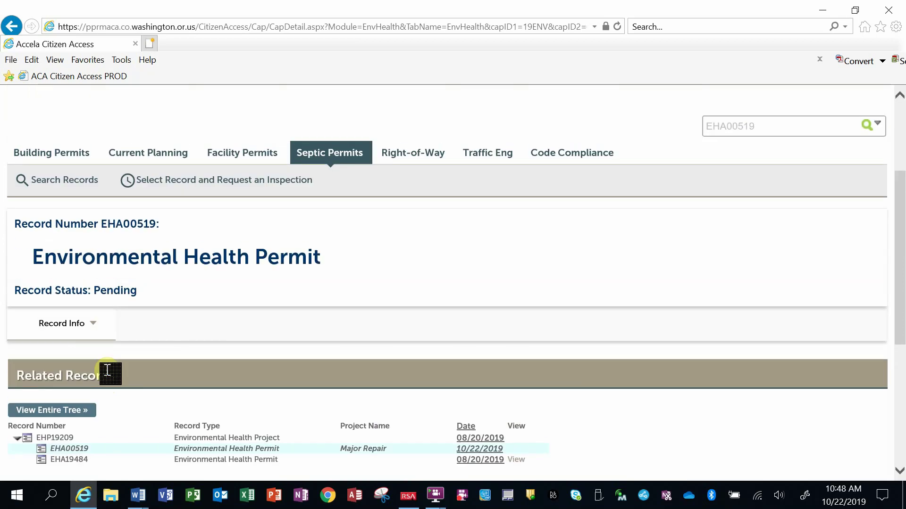
pyautogui.click(93, 326)
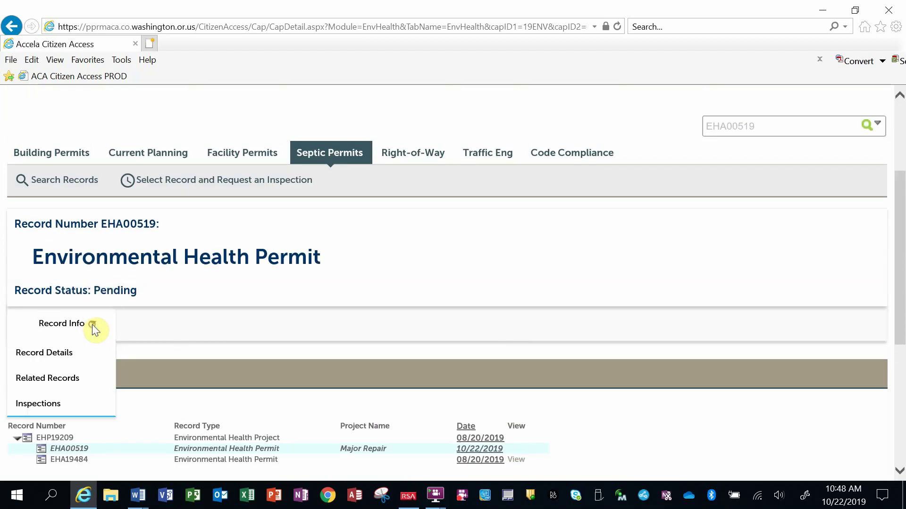
pyautogui.click(43, 407)
pyautogui.scroll(-2, 143, 383)
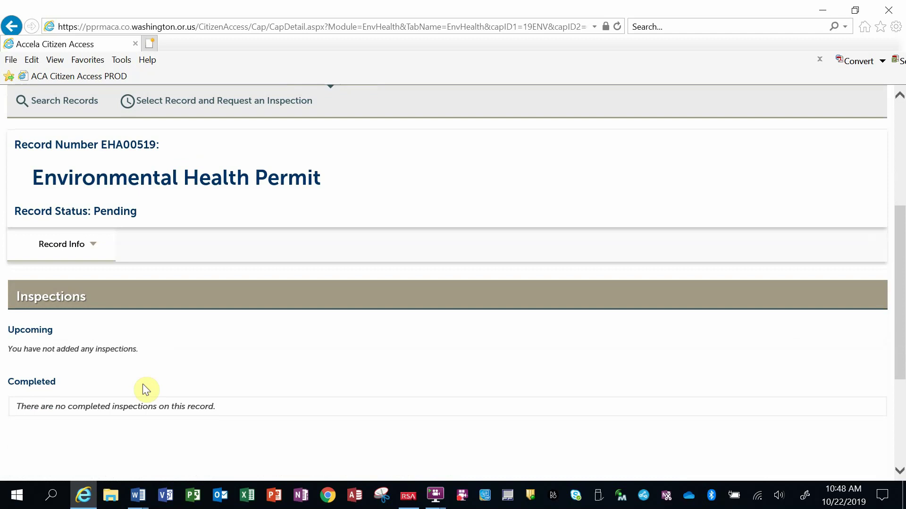
pyautogui.click(92, 244)
pyautogui.click(44, 272)
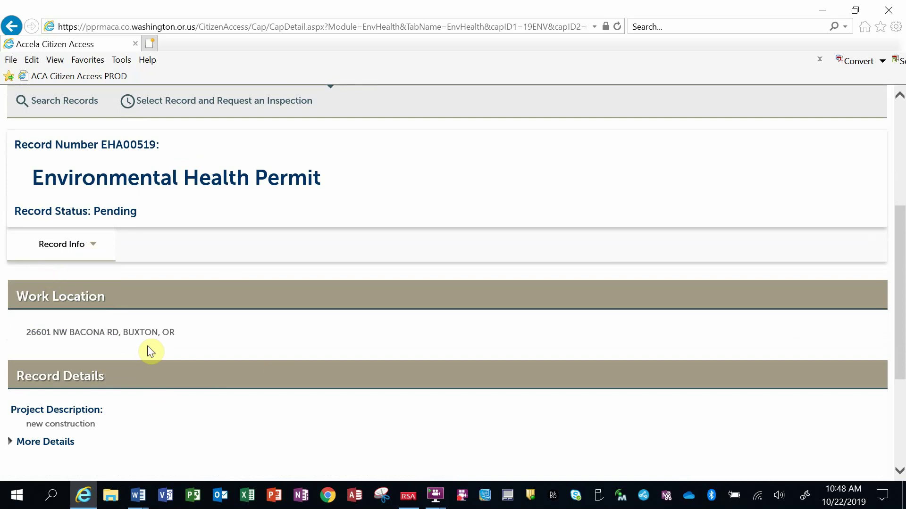
pyautogui.scroll(5, 146, 351)
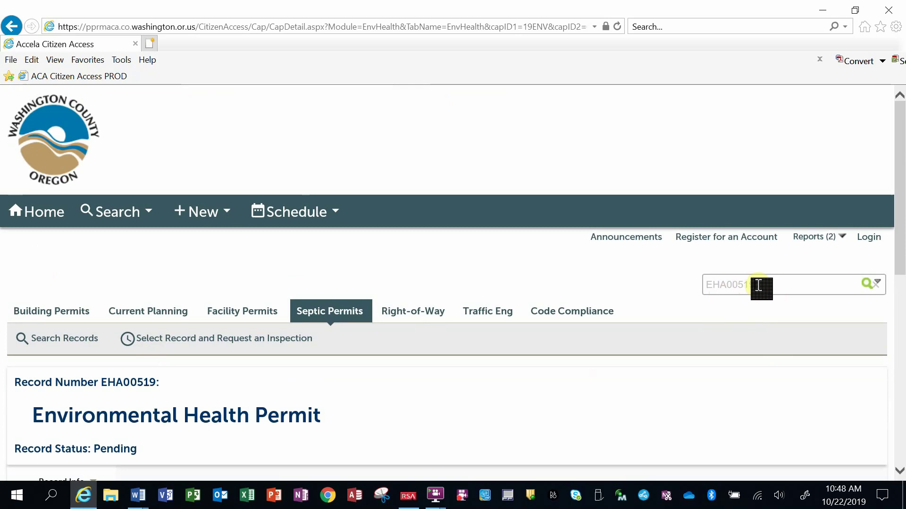
# Search all records matching EHA and open EHA00520 from the results
pyautogui.press('BackSpace')
pyautogui.press('BackSpace')
pyautogui.press('BackSpace')
pyautogui.press('BackSpace')
pyautogui.press('BackSpace')
pyautogui.press('Return')
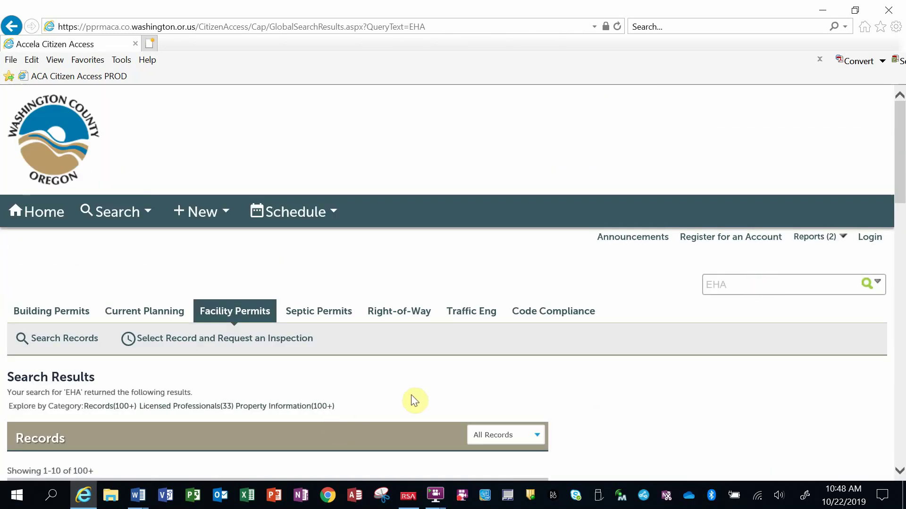
pyautogui.scroll(-3, 409, 404)
pyautogui.scroll(-3, 344, 376)
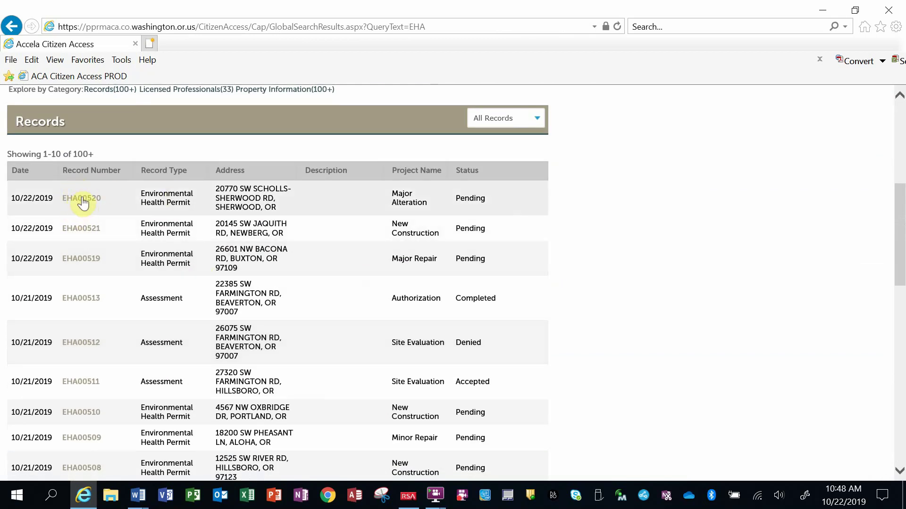
pyautogui.click(81, 198)
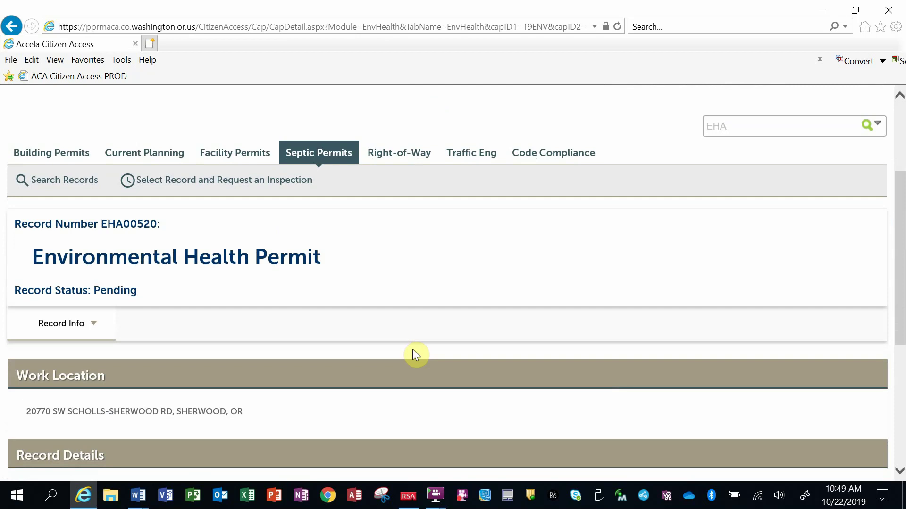
# Go to the Right-of-Way records search
pyautogui.scroll(3, 412, 349)
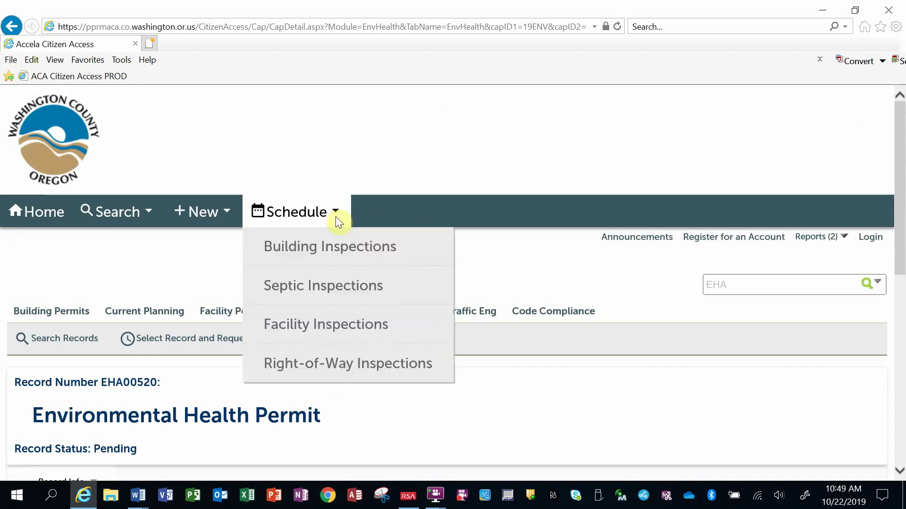
pyautogui.moveTo(125, 209)
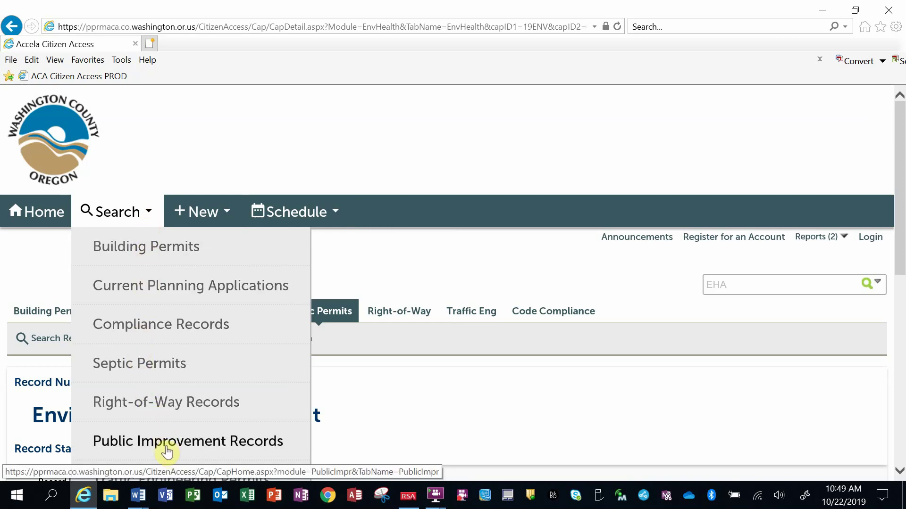
pyautogui.click(158, 408)
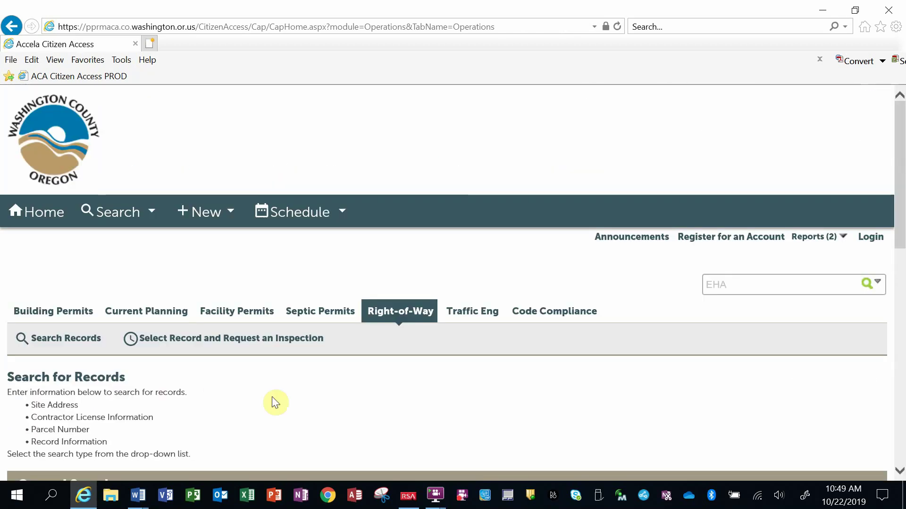
# Limit the search's Record Type to Right-of-Way General
pyautogui.scroll(-6, 272, 405)
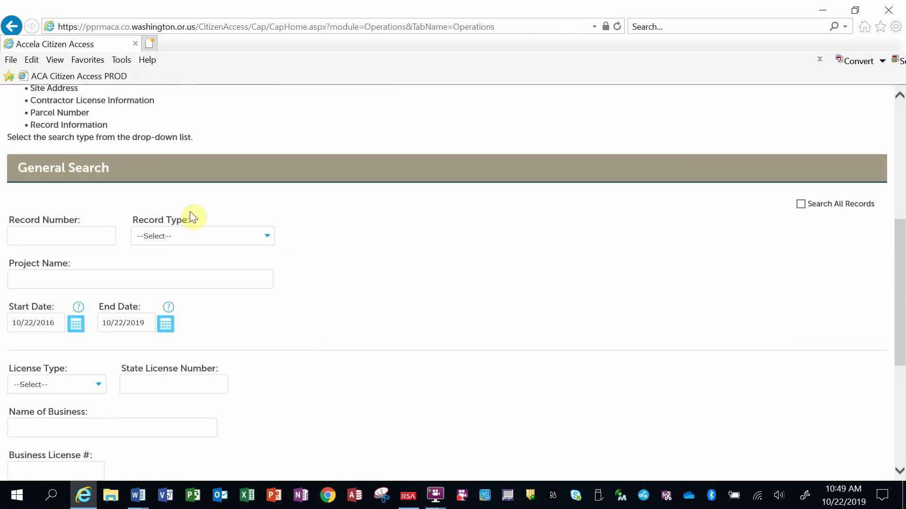
pyautogui.click(267, 236)
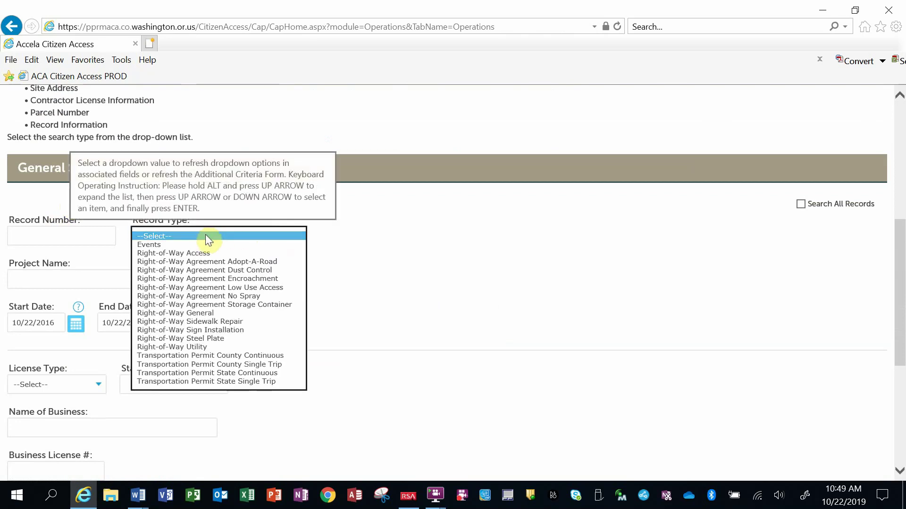
pyautogui.click(200, 314)
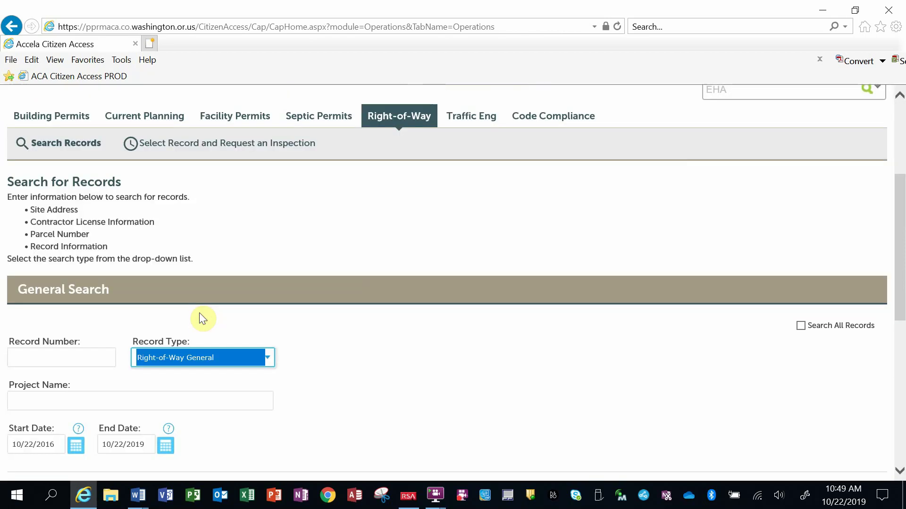
pyautogui.scroll(-5, 312, 364)
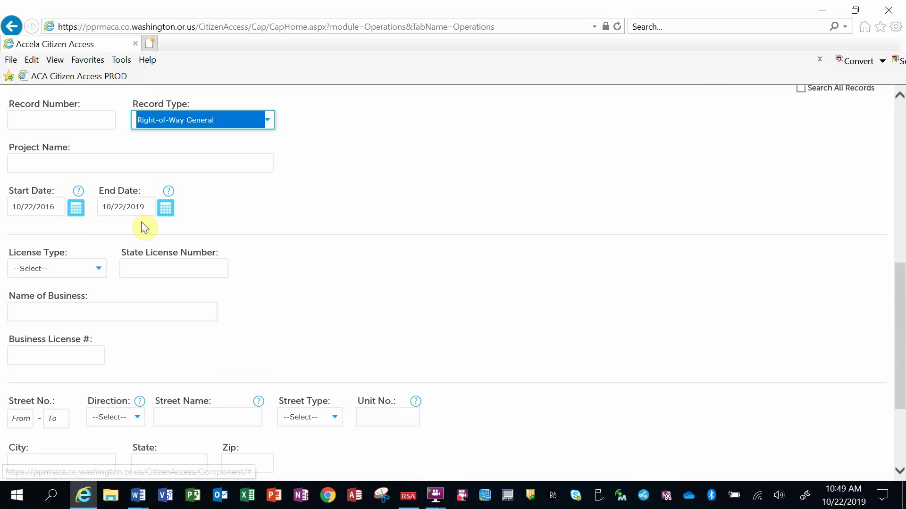
pyautogui.scroll(-3, 297, 277)
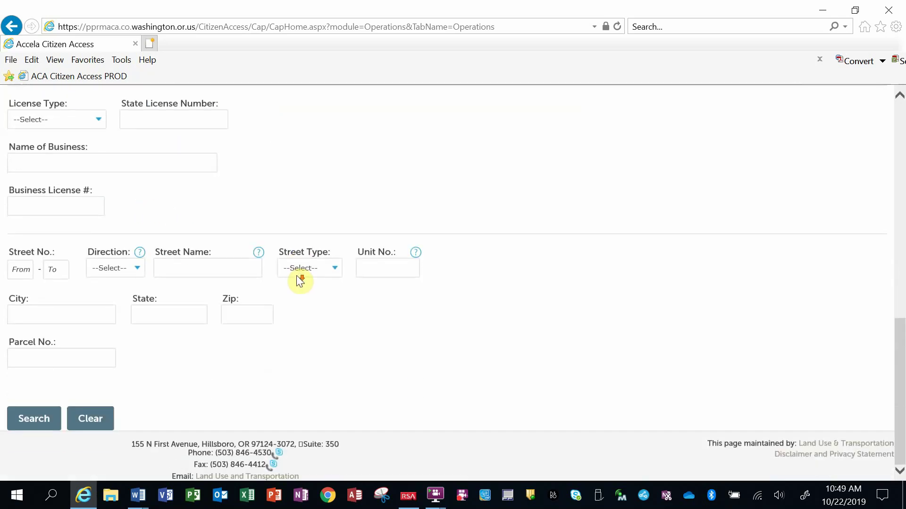
pyautogui.scroll(2, 299, 279)
pyautogui.scroll(-2, 139, 341)
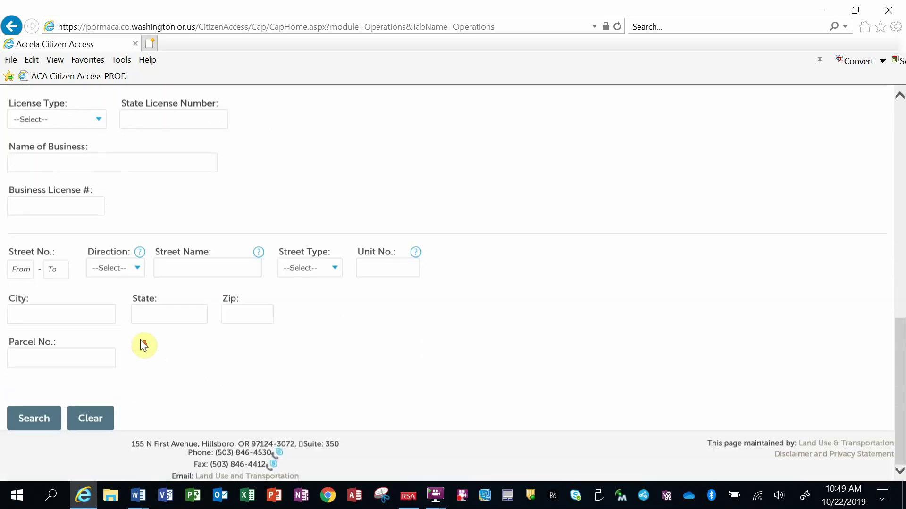
# Run the Right-of-Way General search and open record 190356 (Awaiting Customer Response)
pyautogui.click(38, 425)
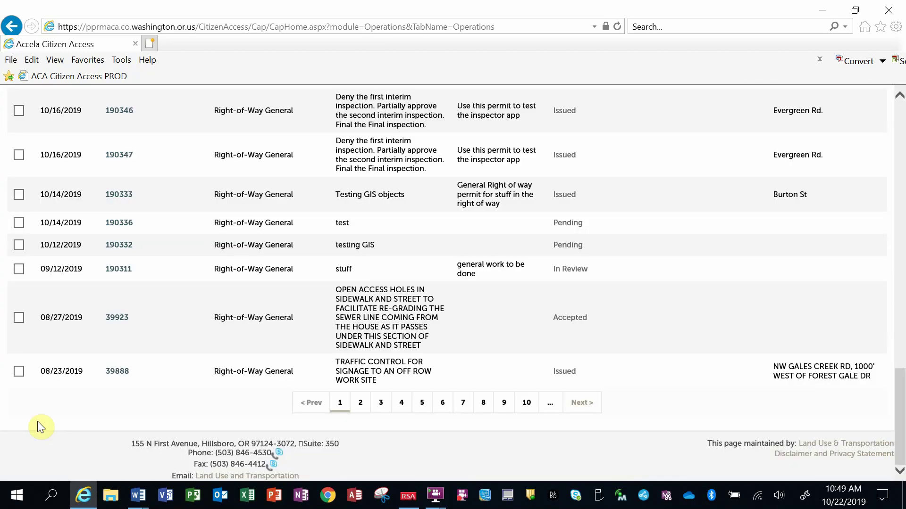
pyautogui.scroll(2, 168, 217)
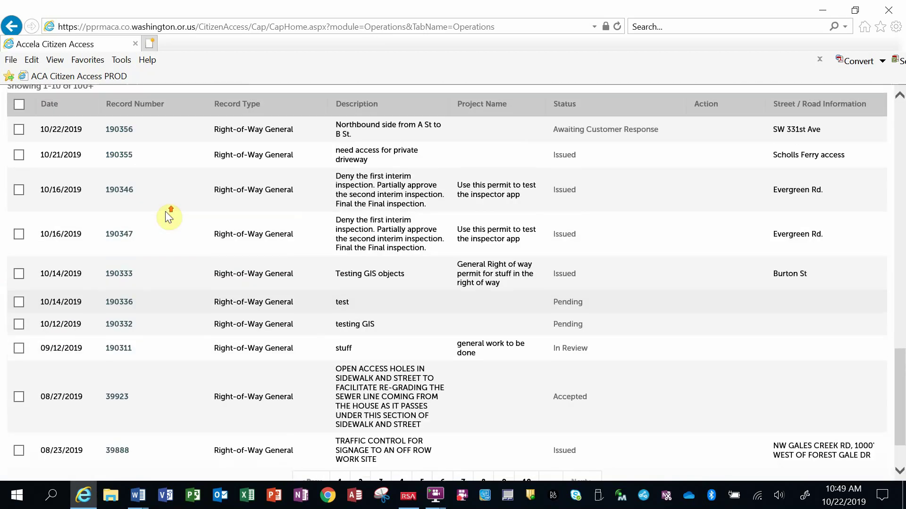
pyautogui.scroll(3, 165, 211)
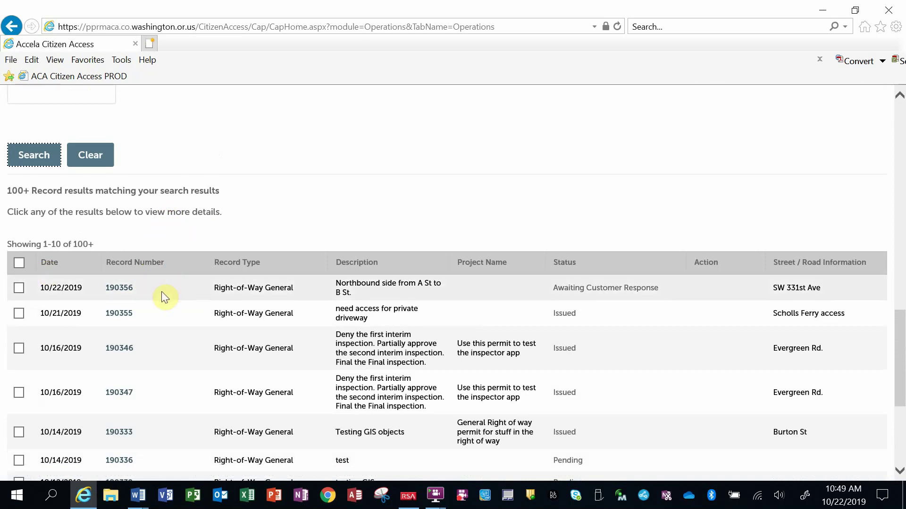
pyautogui.click(121, 289)
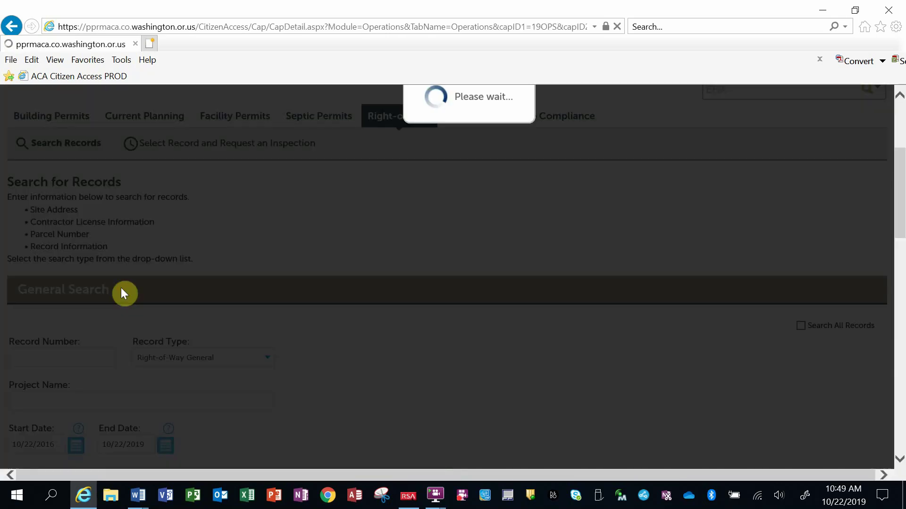
pyautogui.scroll(-2, 301, 373)
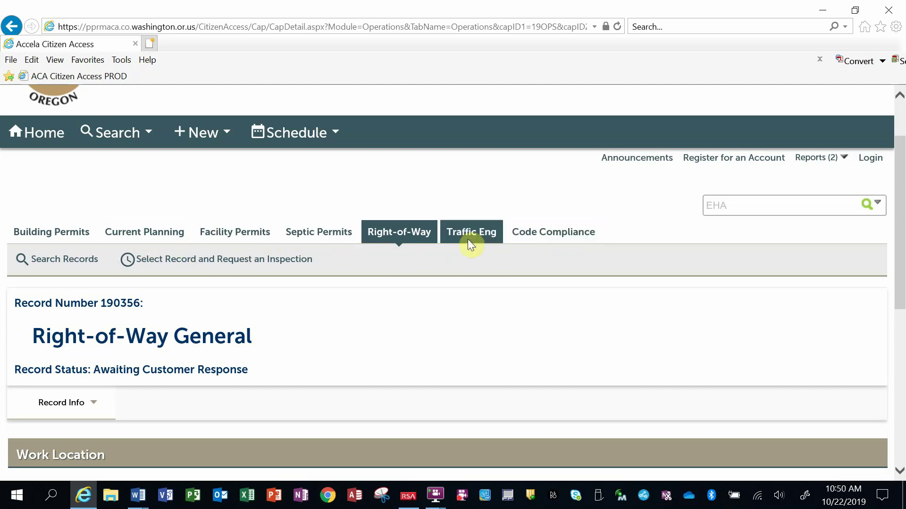
# Switch to Facility Permits search with Record Type set to Facility Right-of-Way Access
pyautogui.click(223, 241)
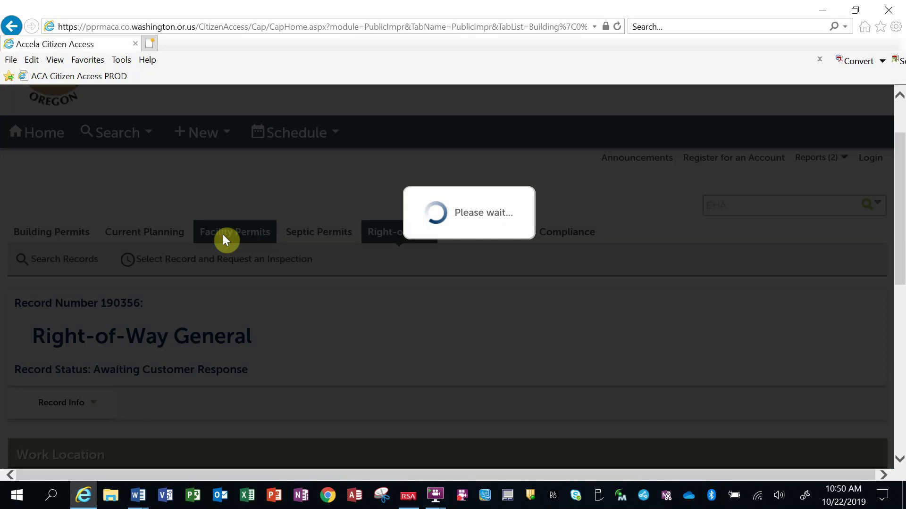
pyautogui.scroll(-5, 137, 363)
pyautogui.scroll(-2, 100, 304)
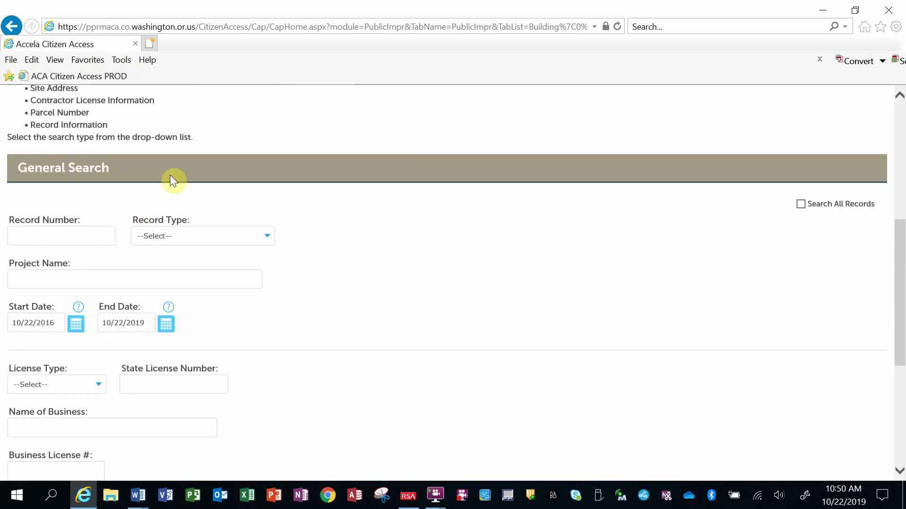
pyautogui.click(267, 236)
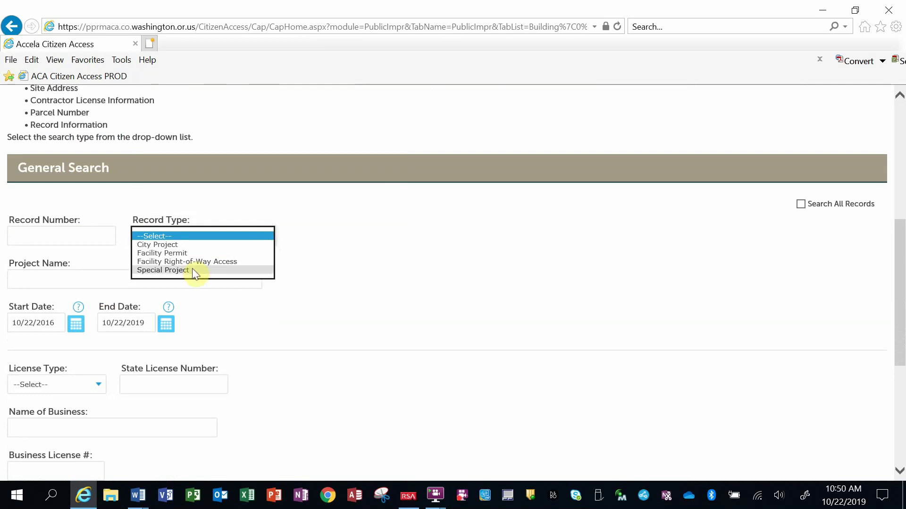
pyautogui.click(174, 261)
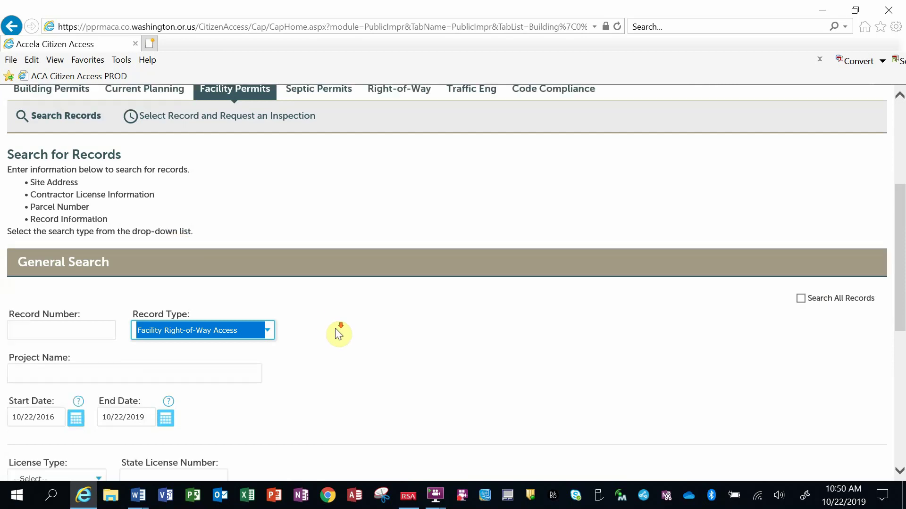
# Run the facility search and browse the 100+ results, including record 190312
pyautogui.scroll(-6, 335, 328)
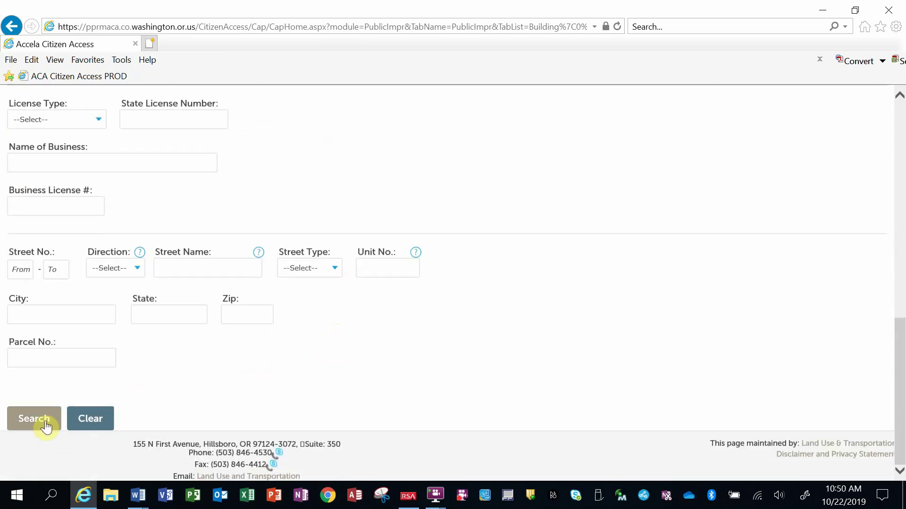
pyautogui.click(45, 420)
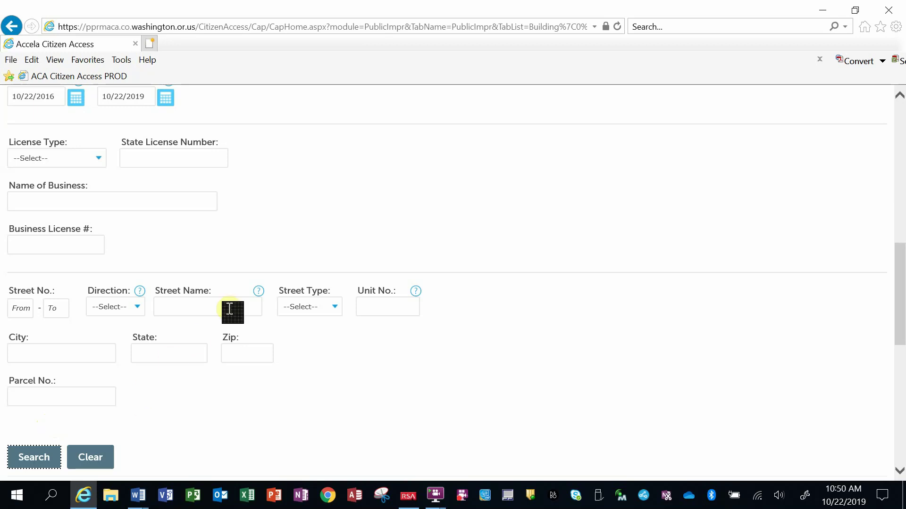
pyautogui.scroll(-10, 230, 310)
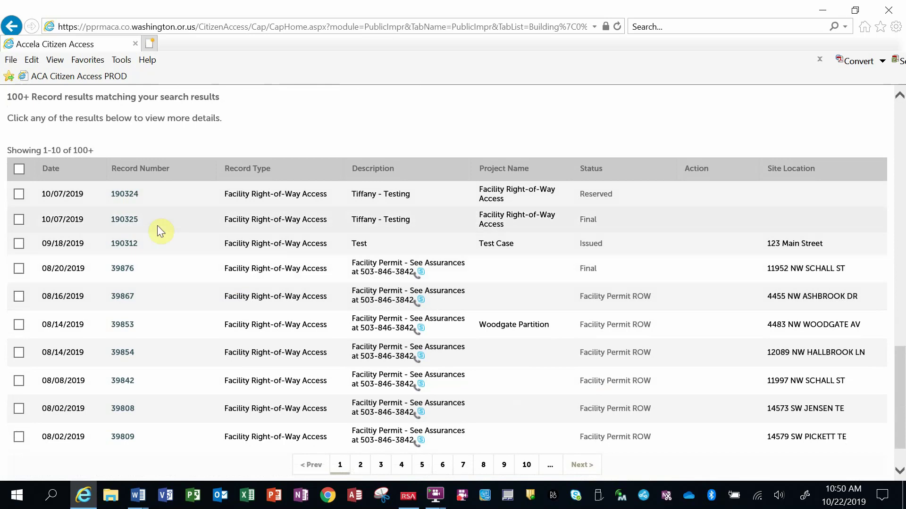
pyautogui.scroll(-1, 153, 217)
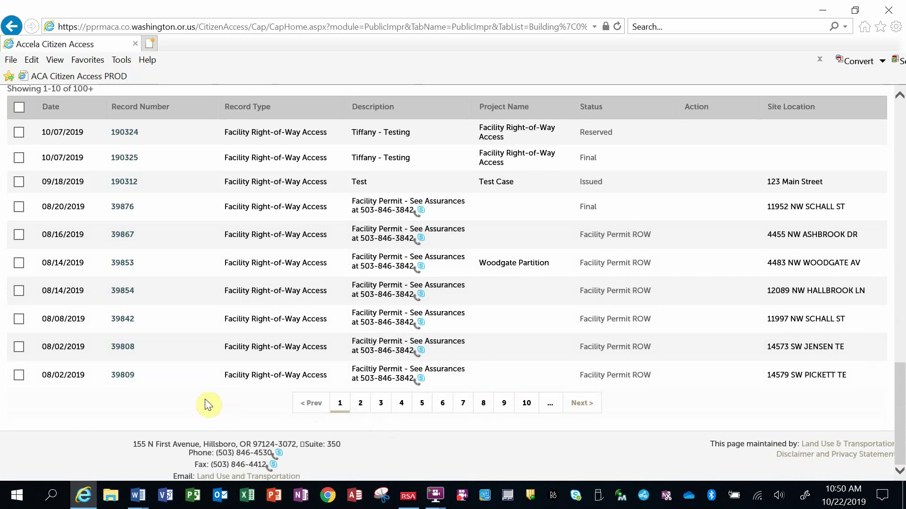
pyautogui.scroll(3, 203, 406)
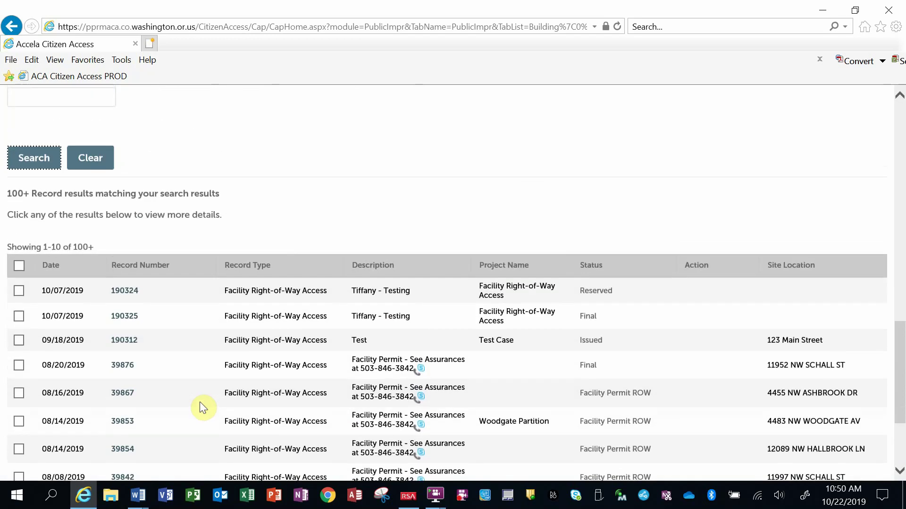
# Open record 190312 (Issued, project description Test Case) and review its details
pyautogui.click(125, 341)
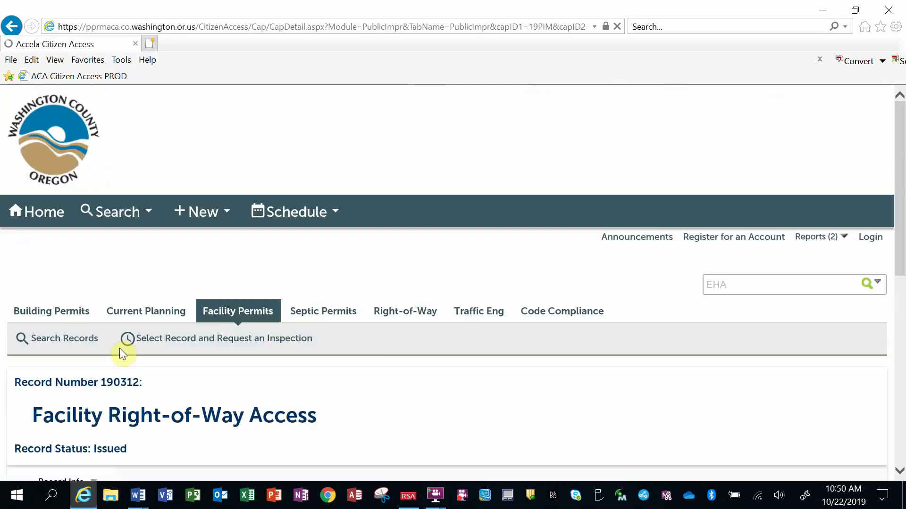
pyautogui.scroll(-5, 215, 363)
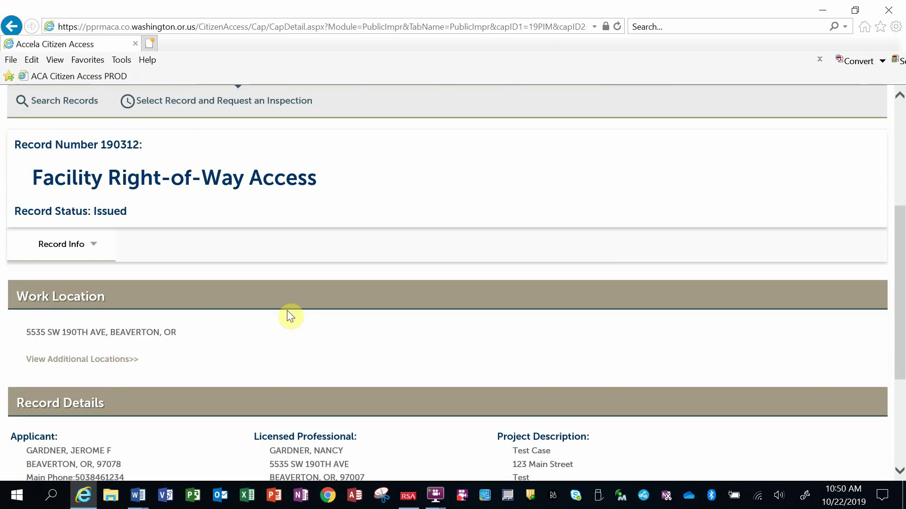
pyautogui.scroll(-3, 289, 317)
pyautogui.scroll(7, 287, 318)
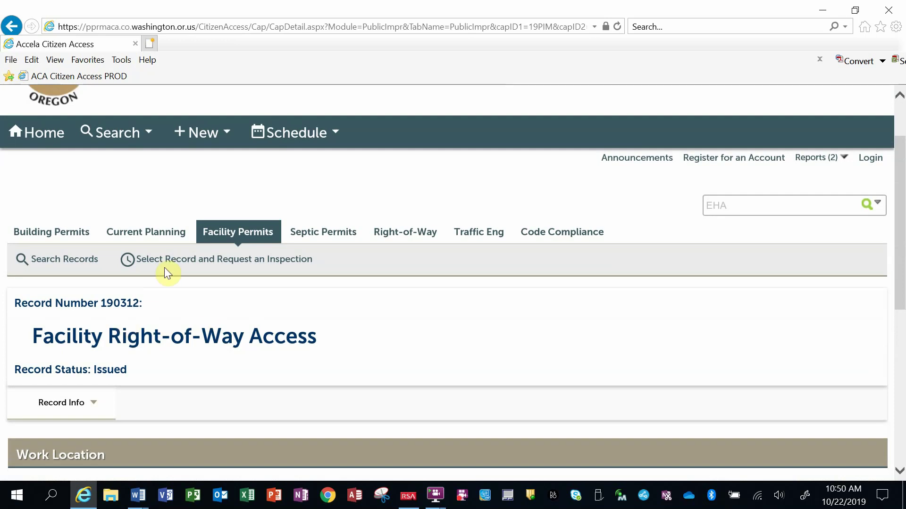